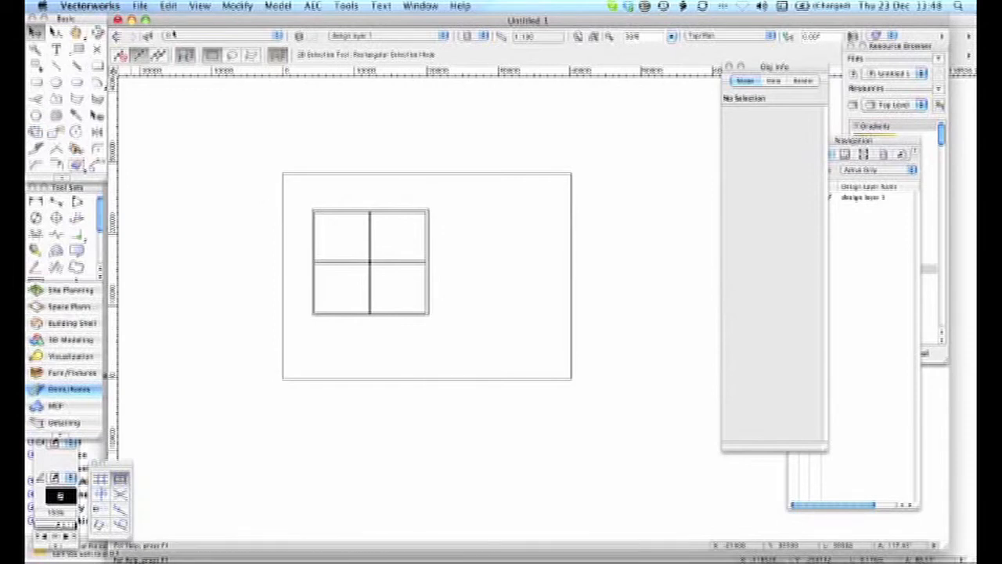
- Draw a rectangle about 23600 by 21100 around the four-room plan in the Viewport-no border class
left_click(174, 36)
mouse_move(205, 323)
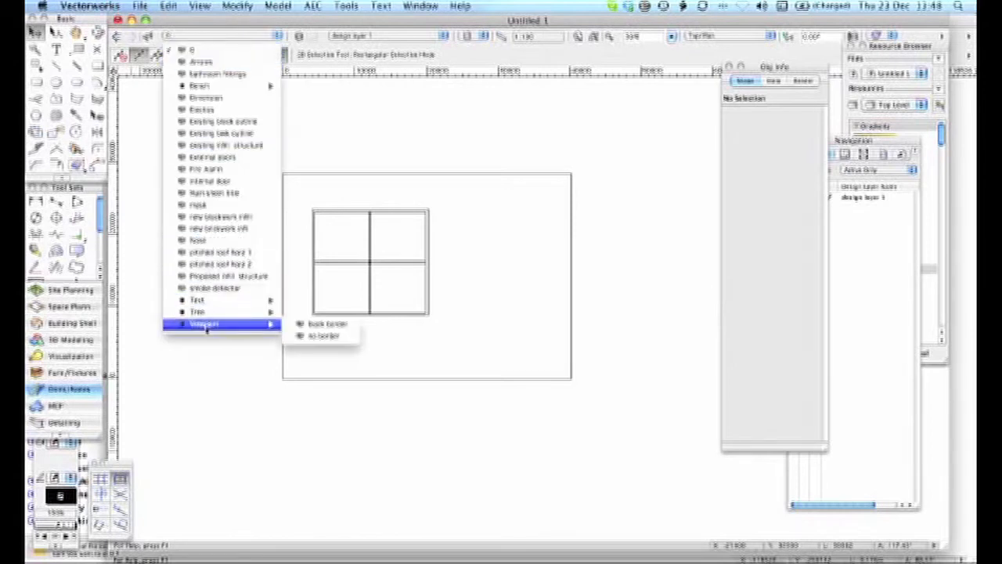
left_click(319, 337)
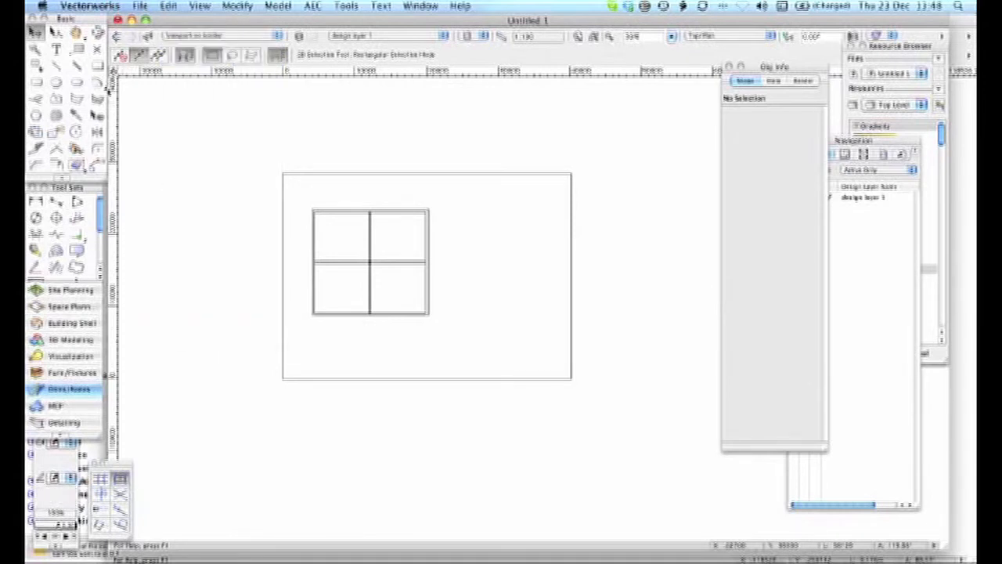
key("4")
left_click(288, 191)
left_click(457, 342)
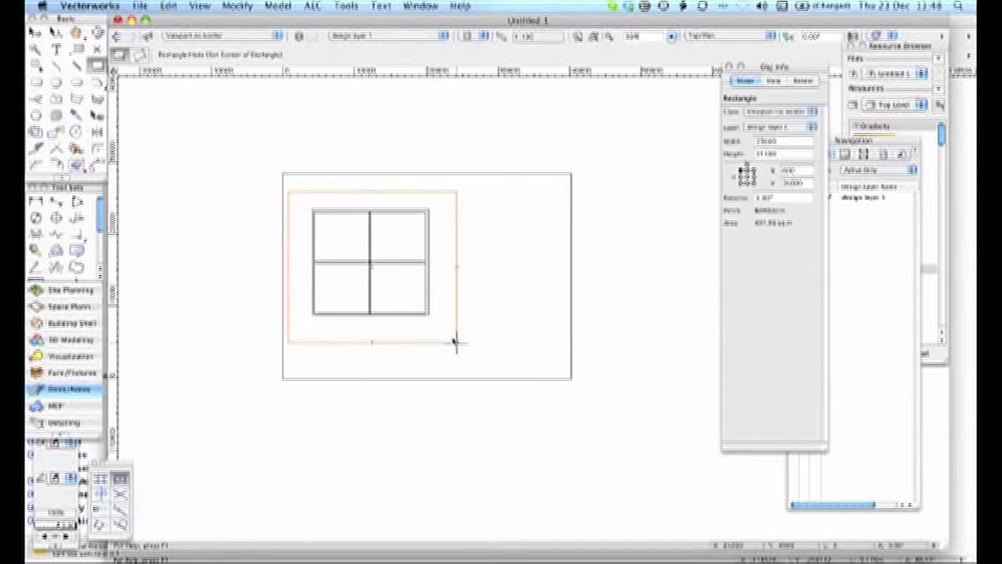
- Create a 1:100 Top/Plan viewport named Viewport-1, cropped by the rectangle, on a new sheet layer named Sheet Layer-1
left_click(198, 6)
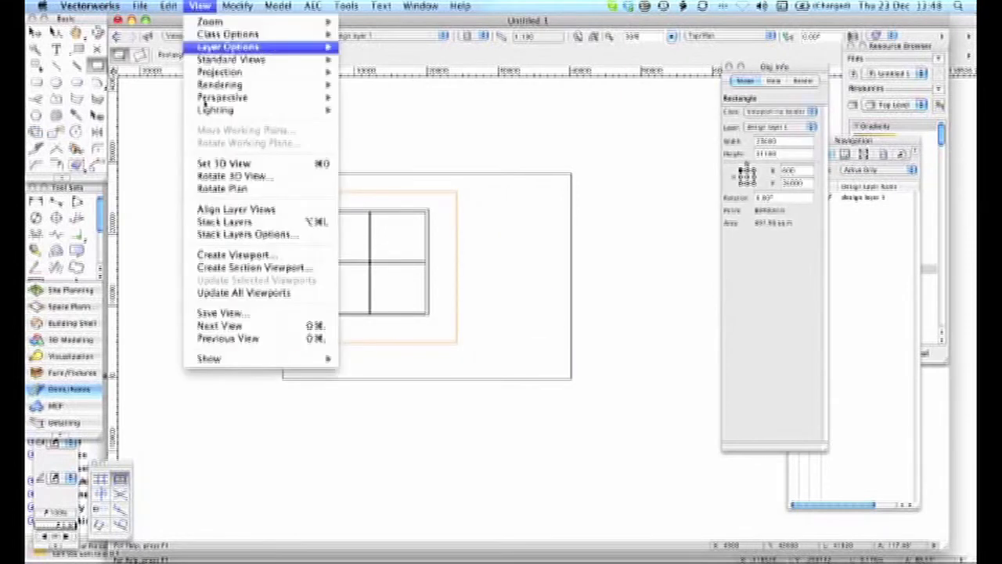
left_click(224, 255)
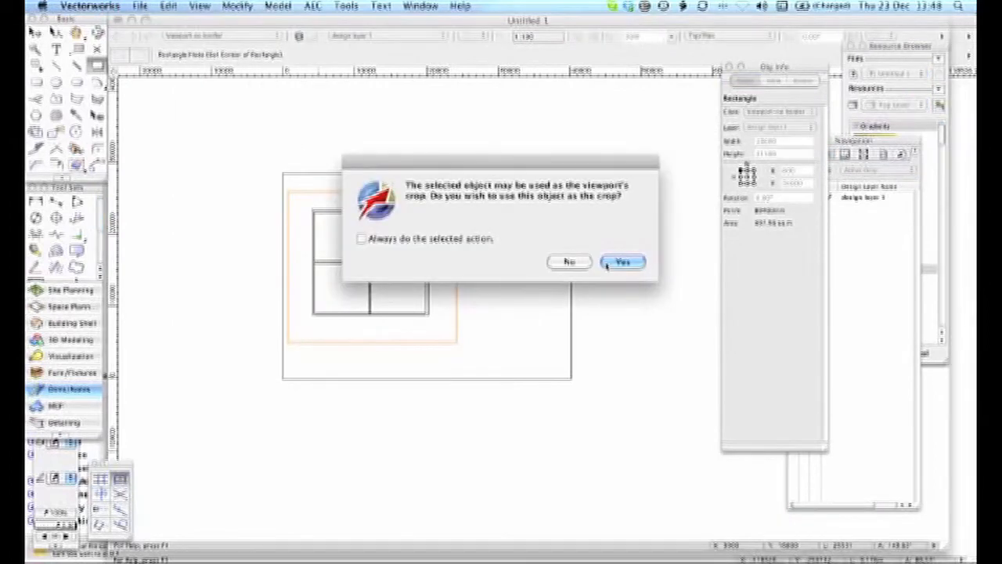
key("Return")
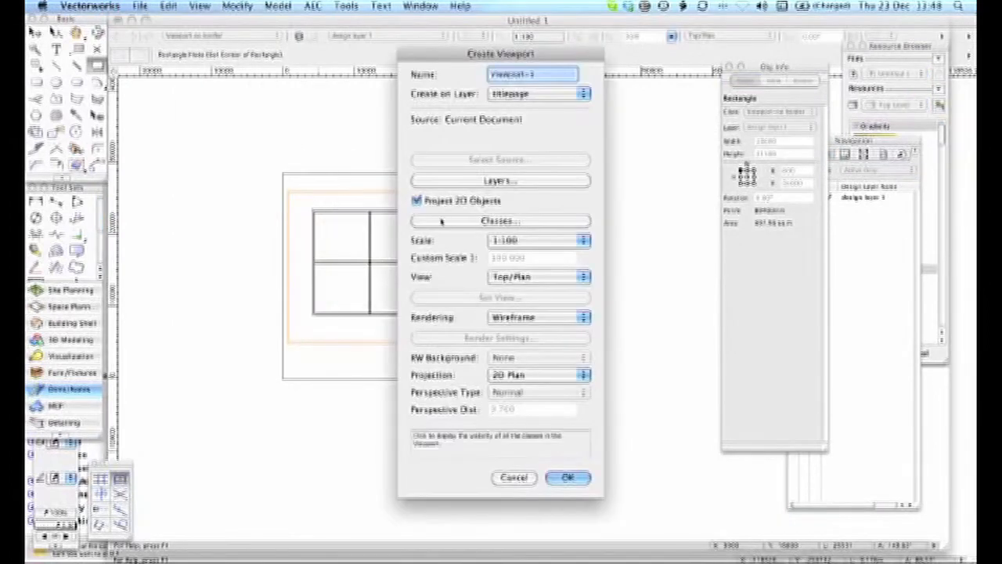
left_click(529, 93)
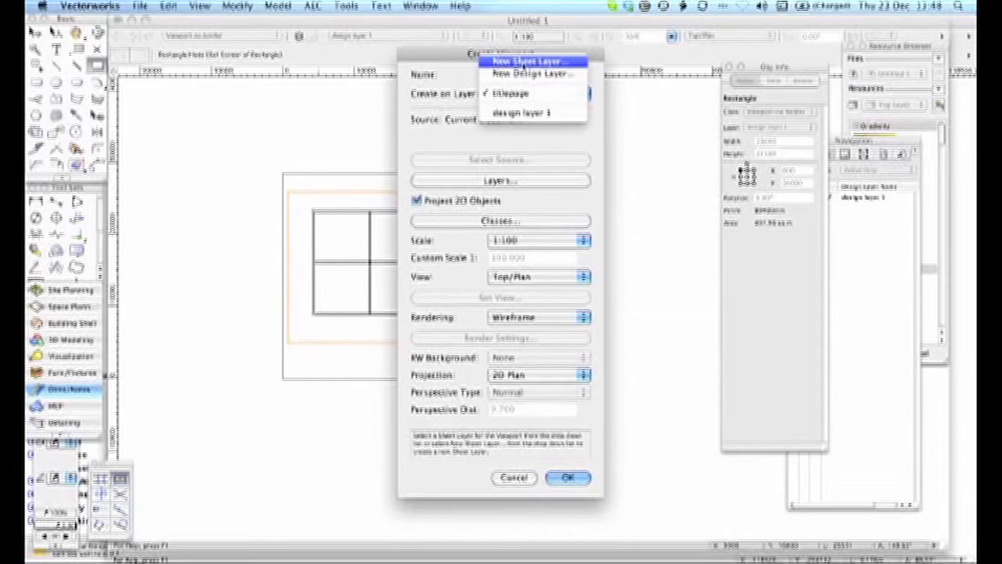
left_click(525, 61)
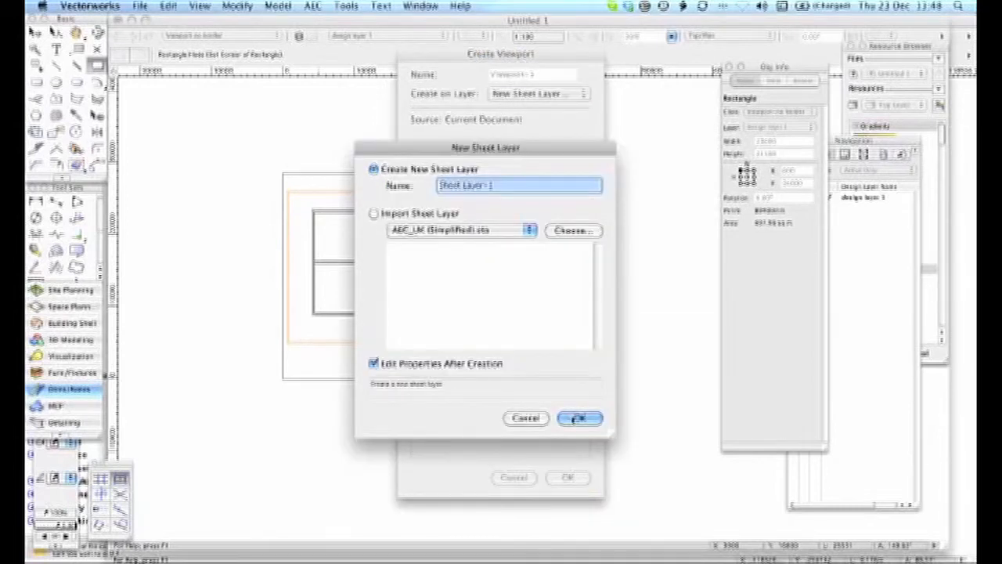
left_click(577, 418)
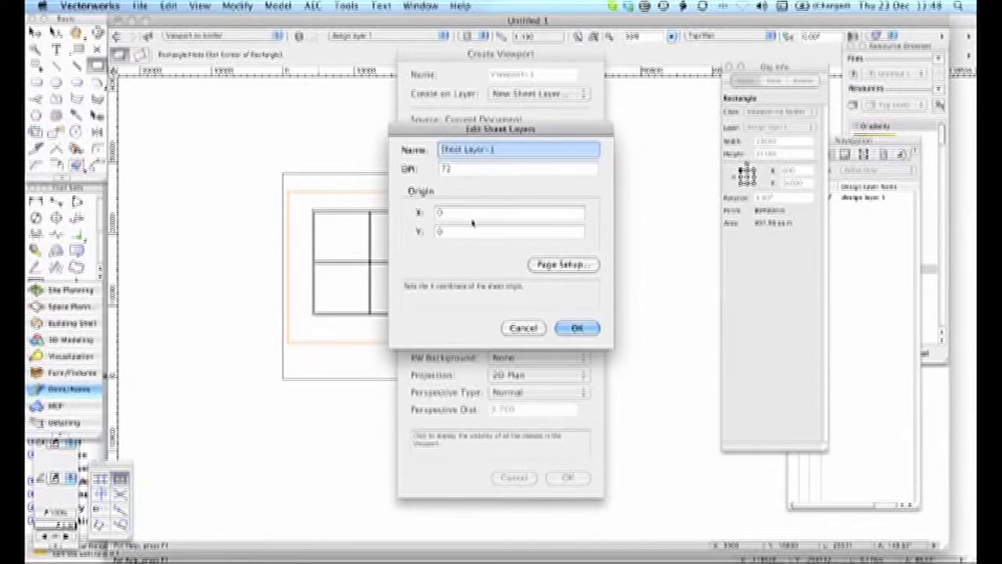
left_click(577, 327)
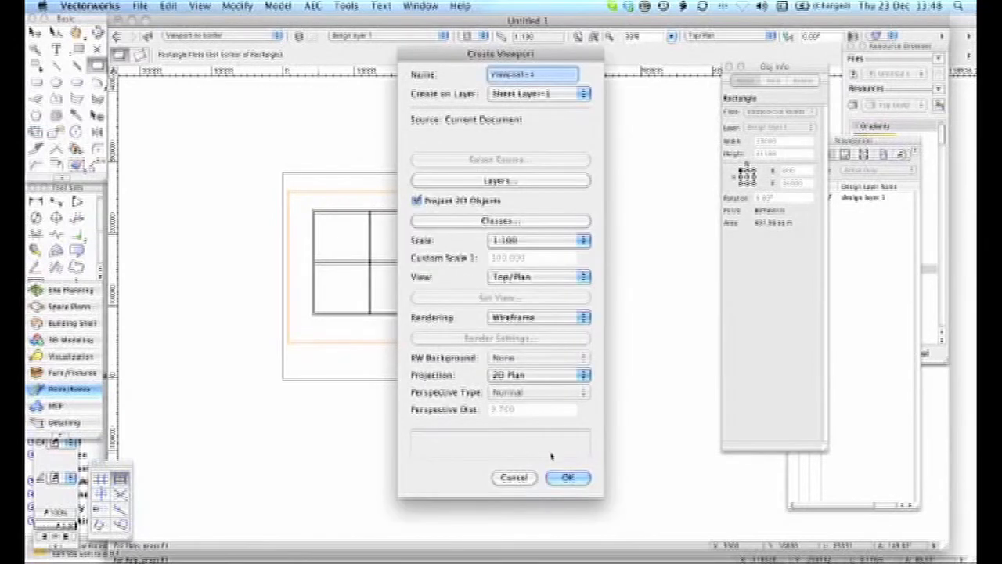
left_click(569, 477)
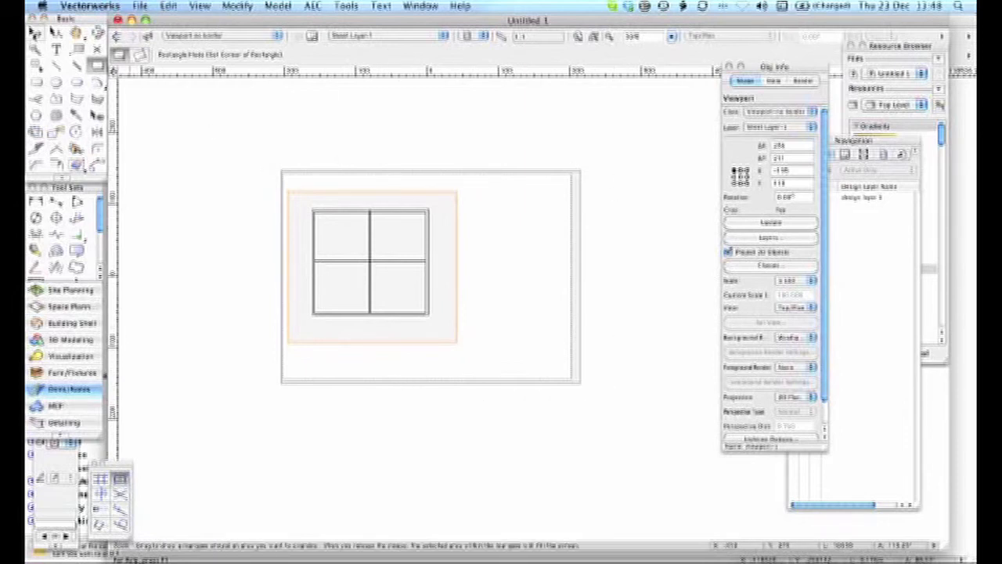
- Move the viewport slightly up and to the right on the sheet
left_click(35, 32)
left_click_drag(302, 257, 313, 234)
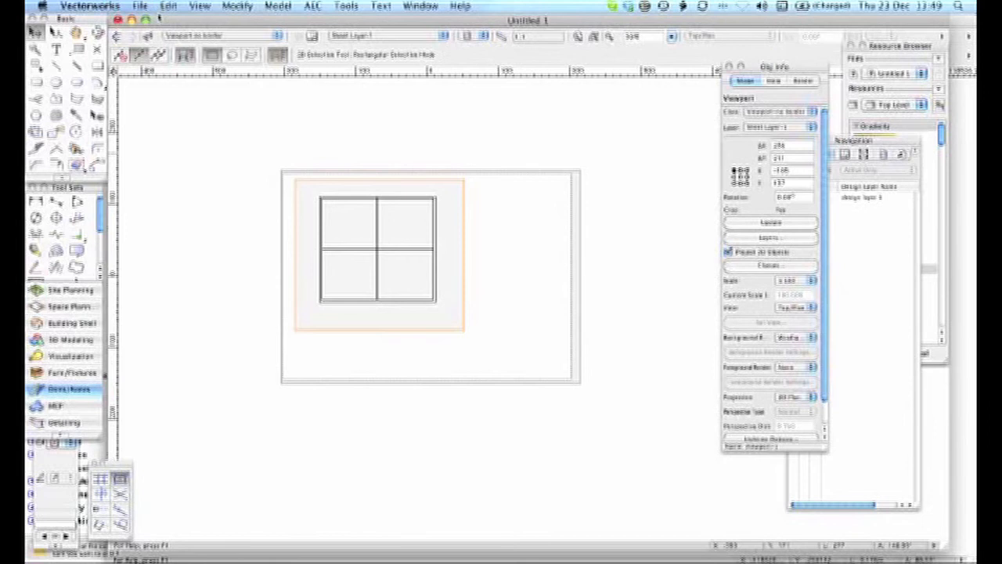
- Switch to the Cherry garden viewport.vwx drawing, decline saving it, and select the map viewport
left_click(404, 5)
left_click(422, 64)
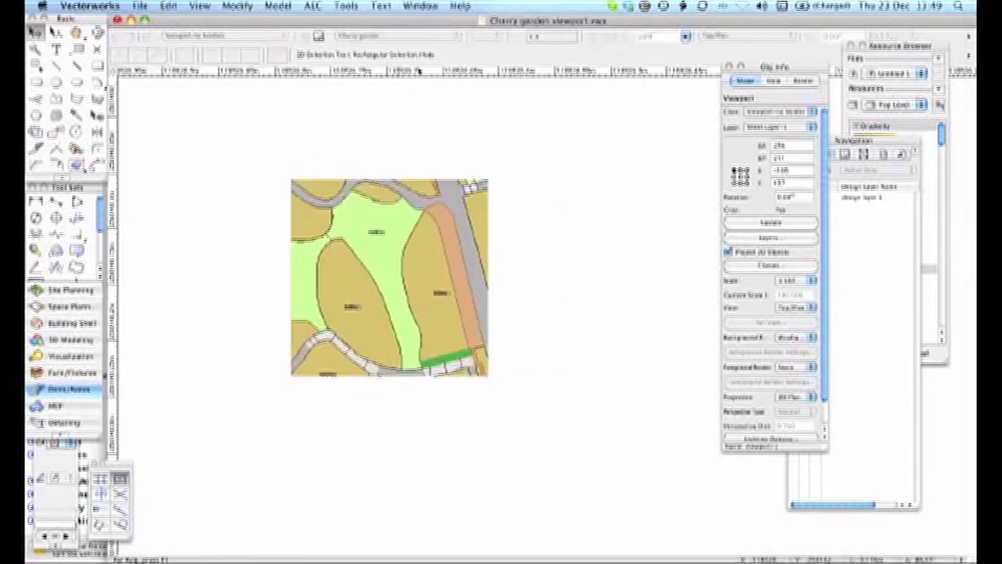
left_click(546, 230)
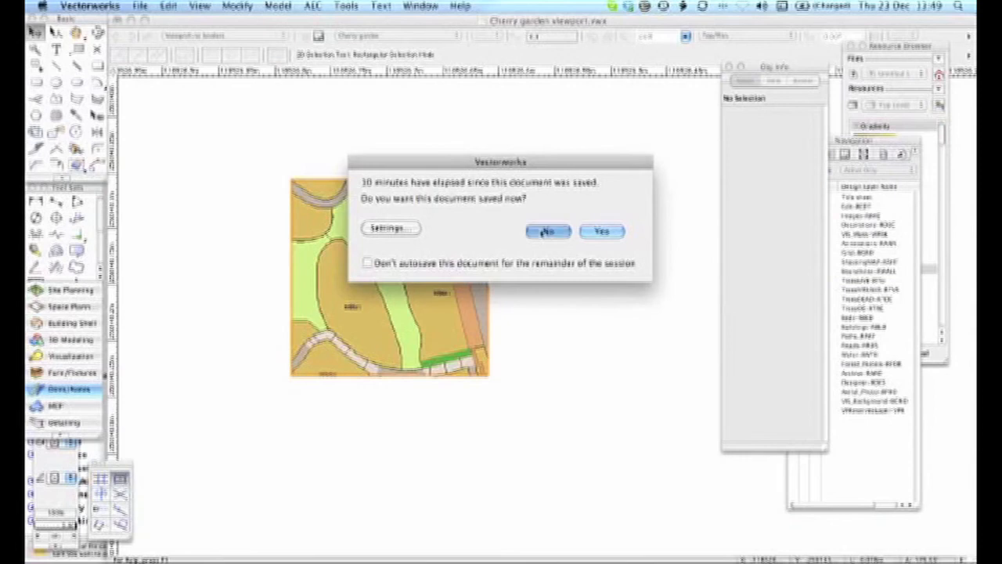
scroll(248, 207, "down", 2)
middle_click_drag(304, 219, 419, 242)
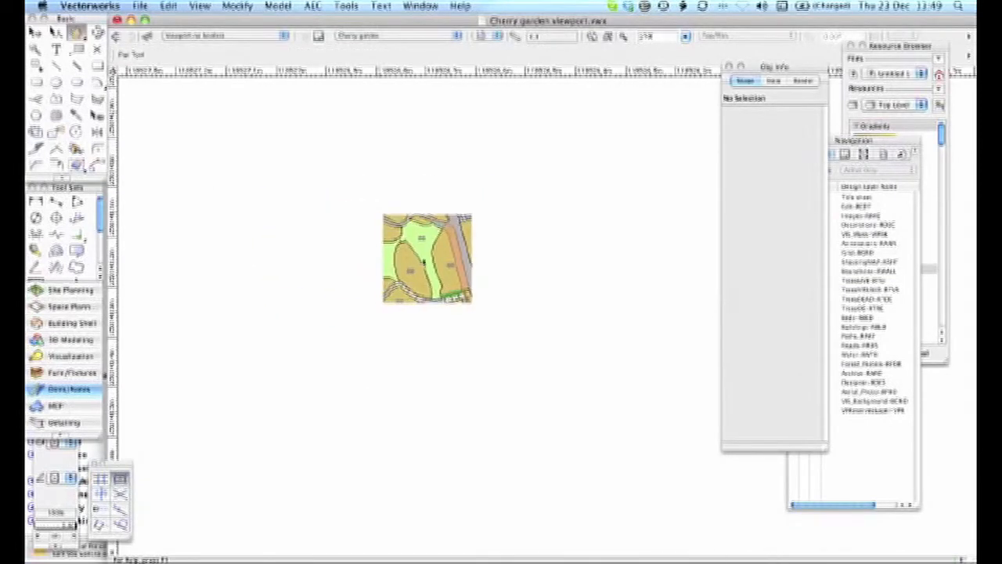
scroll(420, 244, "up", 2)
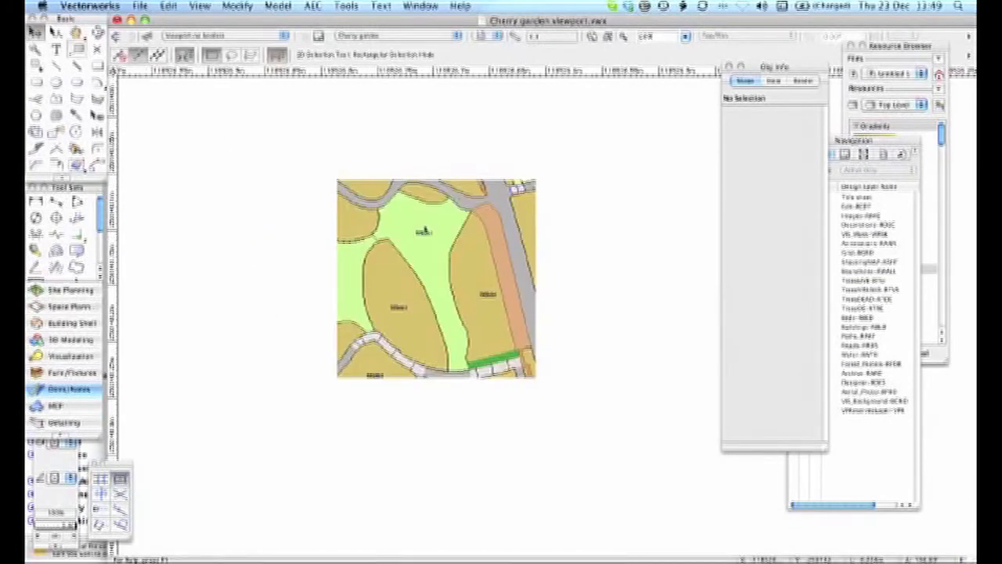
left_click(468, 256)
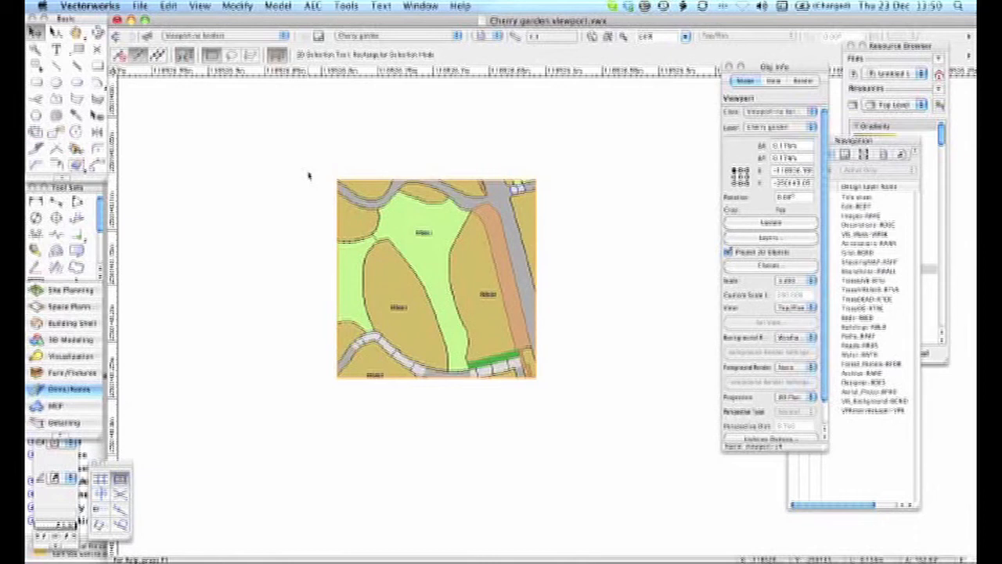
- Relocate the distant page boundary with the Move Page tool so that it surrounds the map viewport
left_click(593, 38)
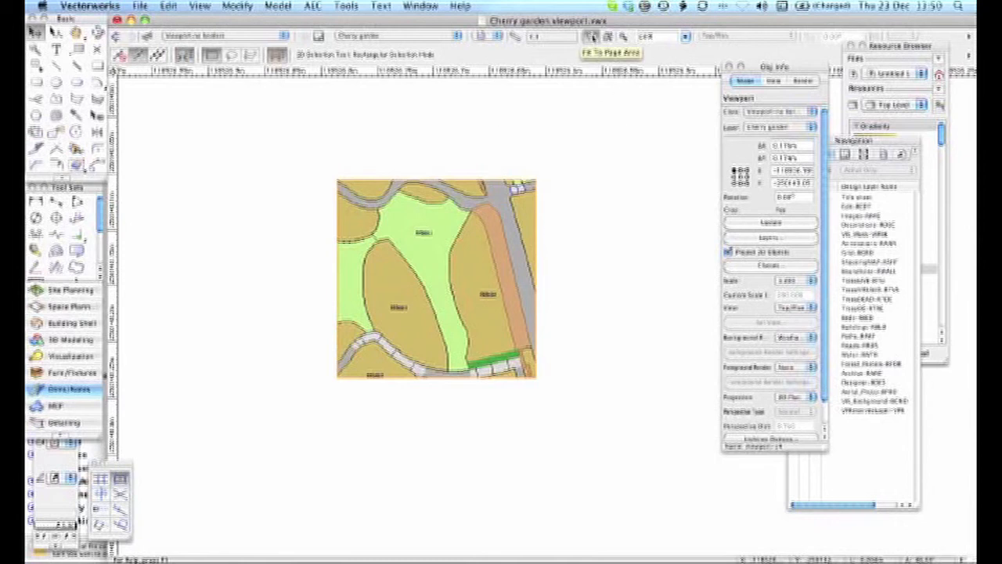
left_click(592, 38)
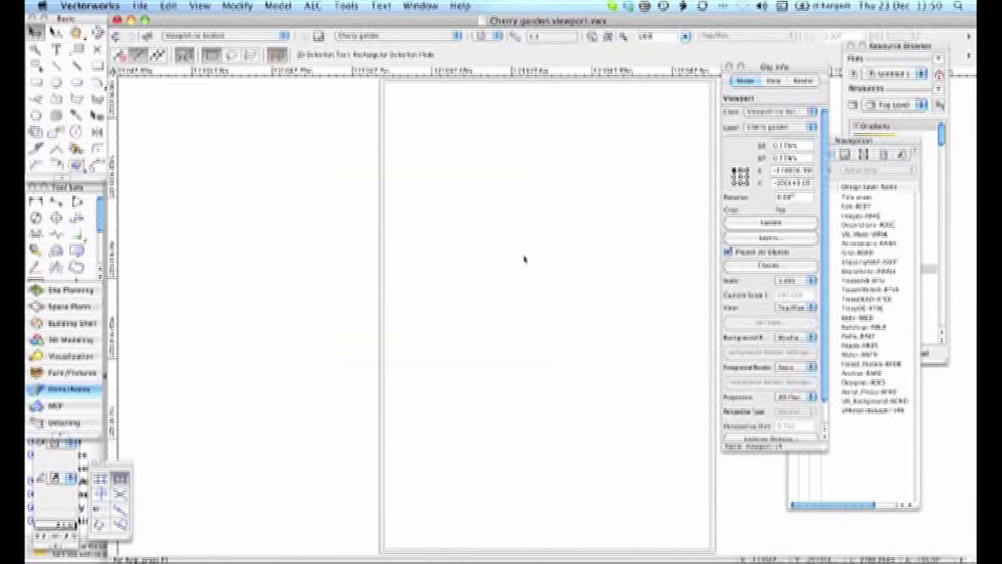
middle_click_drag(533, 265, 448, 279)
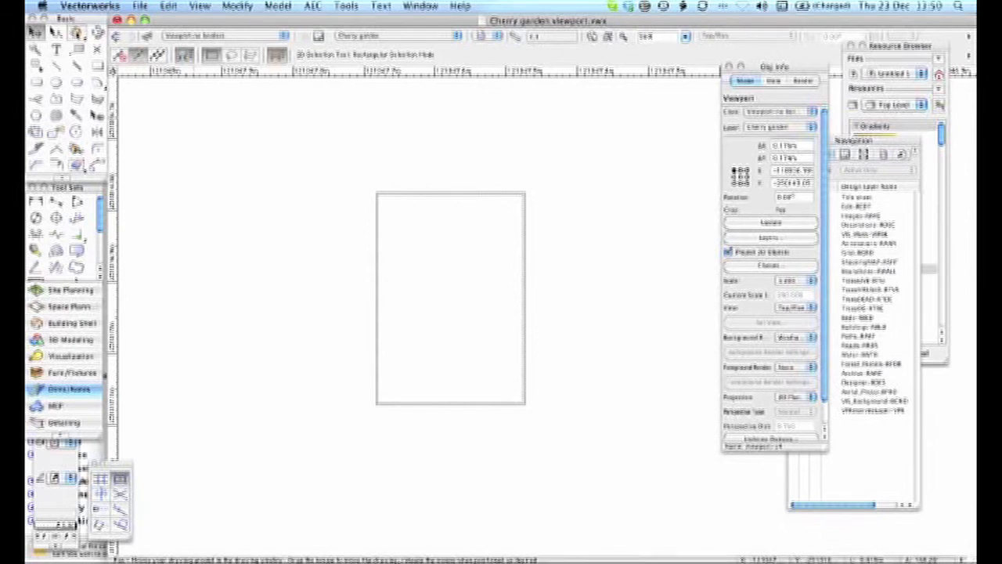
left_click_drag(76, 33, 105, 53)
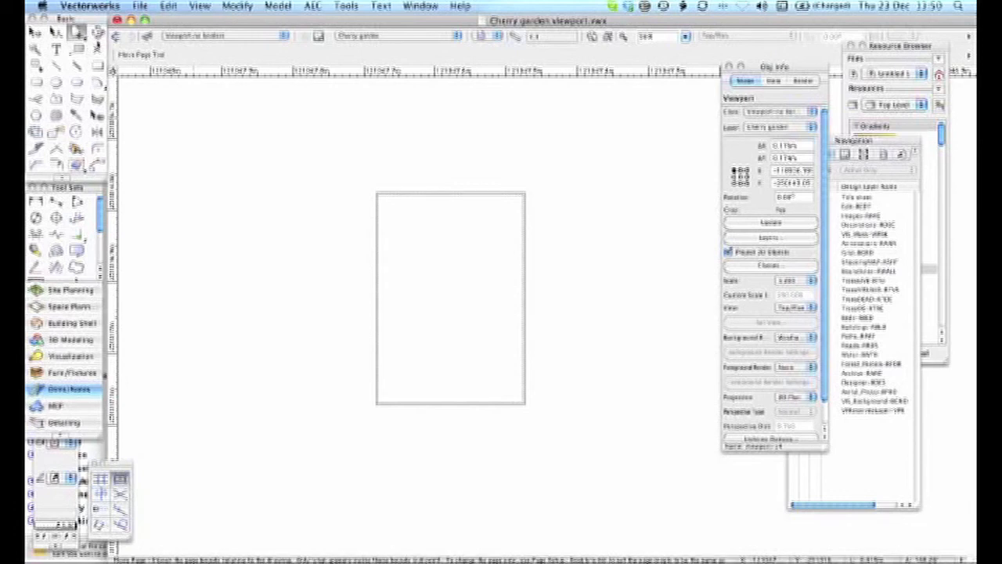
left_click_drag(436, 293, 608, 37)
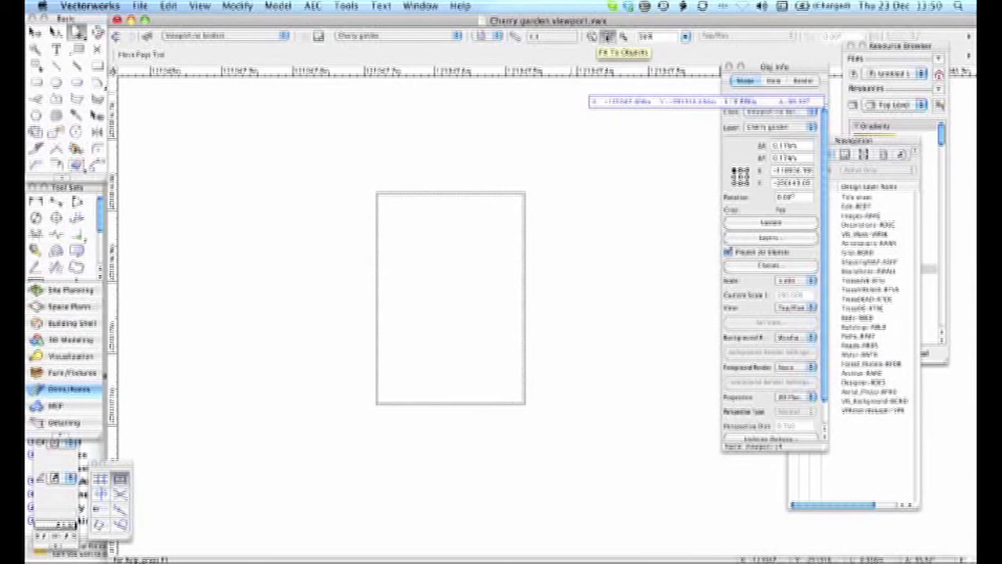
left_click(608, 37)
scroll(445, 214, "down", 3)
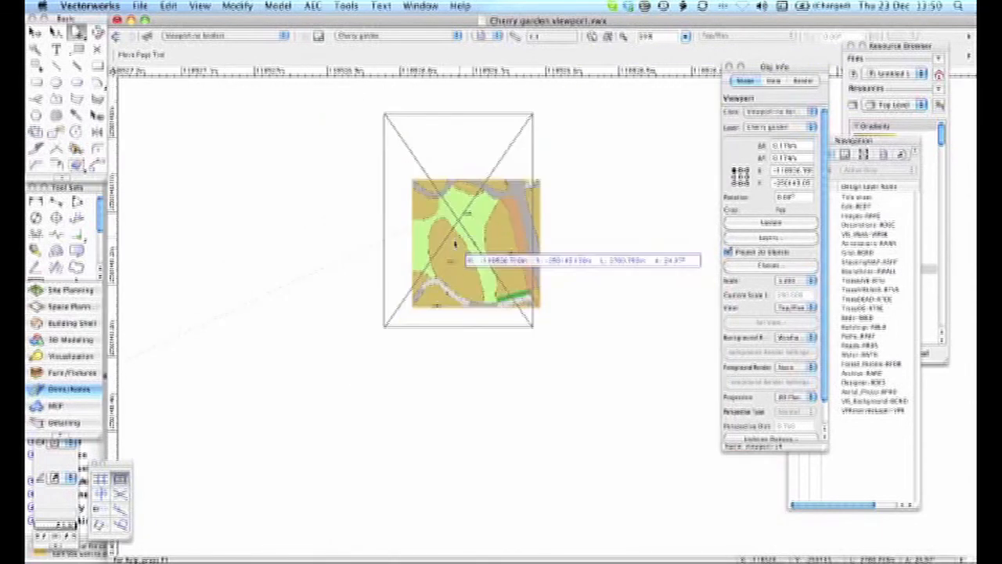
scroll(457, 249, "up", 2)
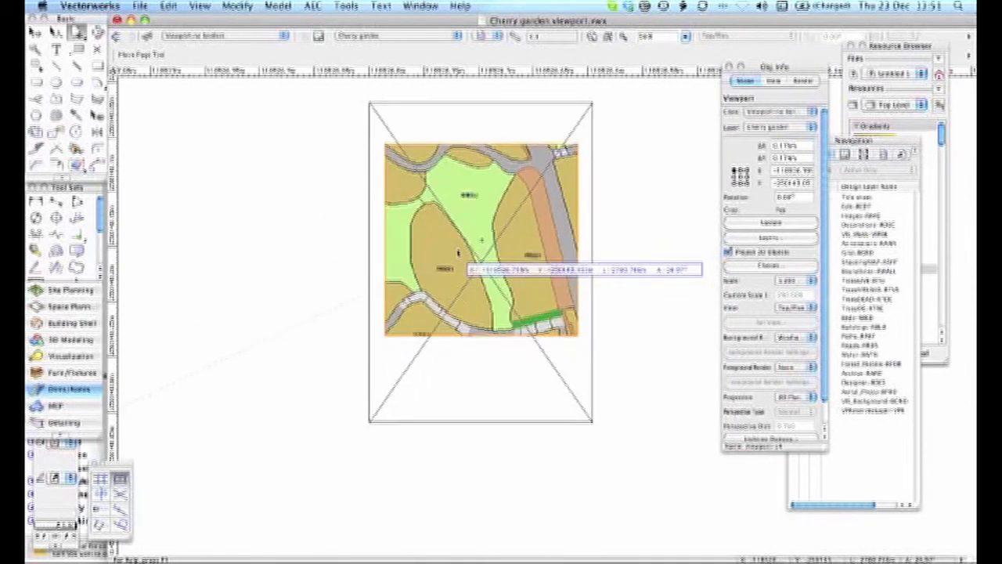
left_click(458, 253)
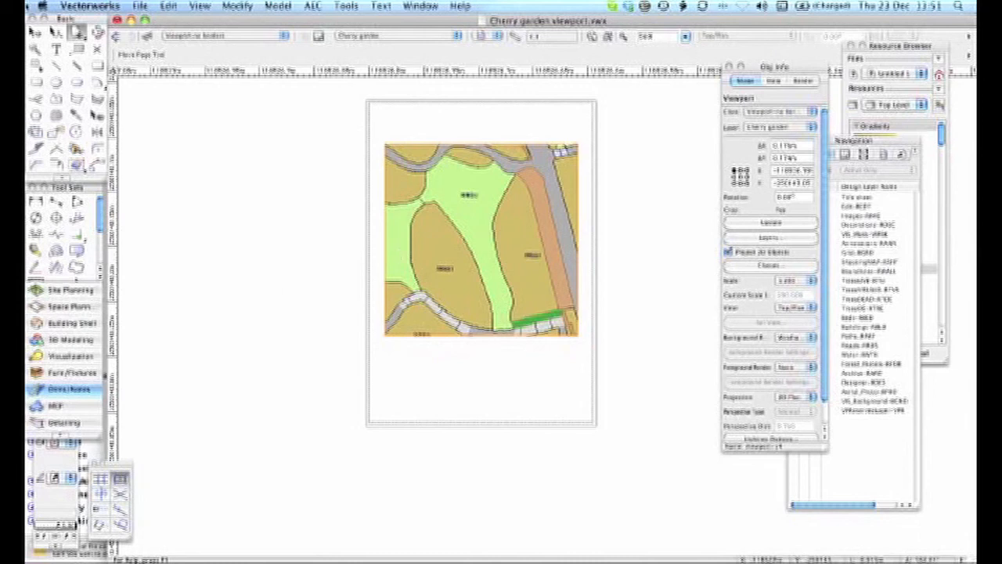
left_click(35, 33)
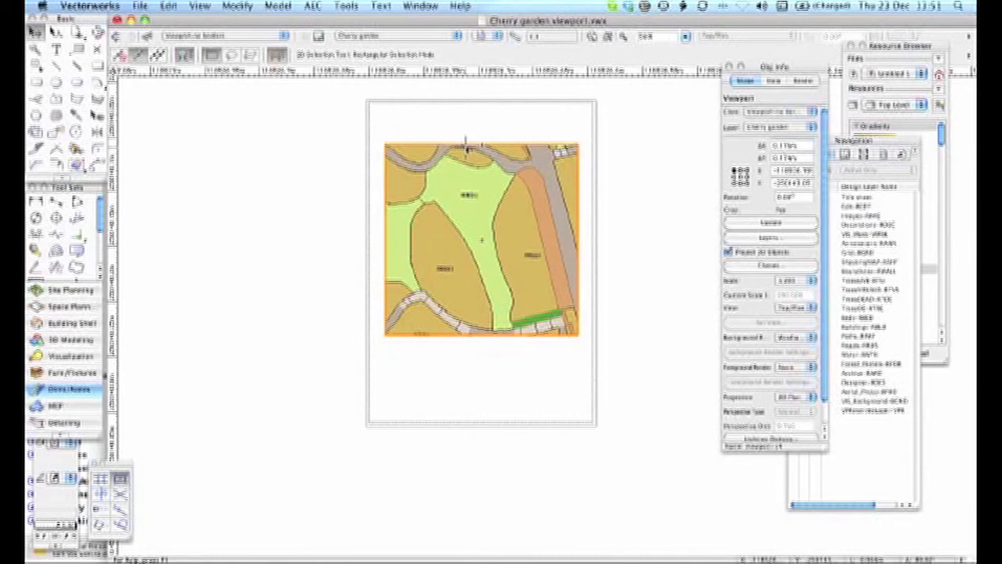
scroll(467, 146, "down", 3)
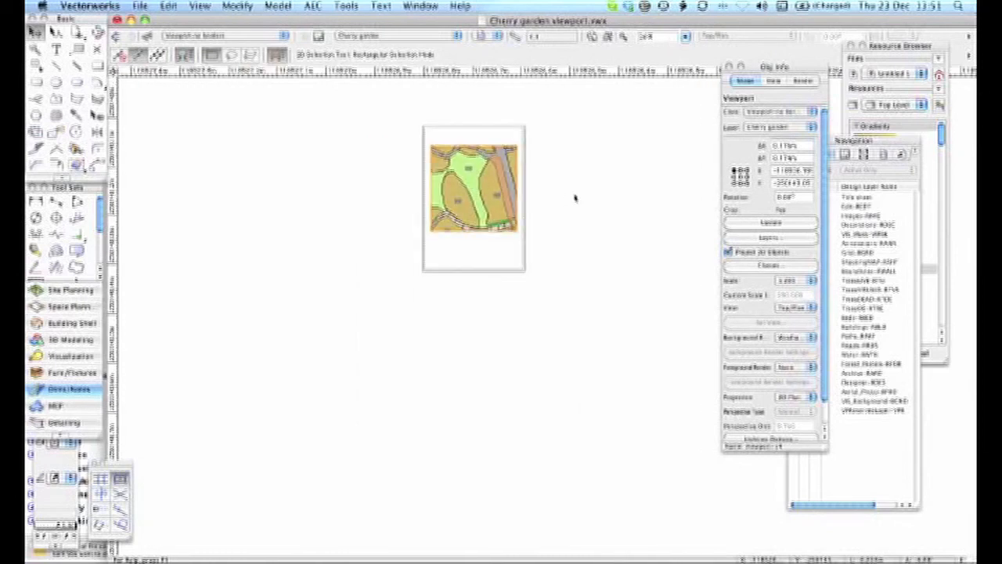
middle_click_drag(575, 196, 532, 228)
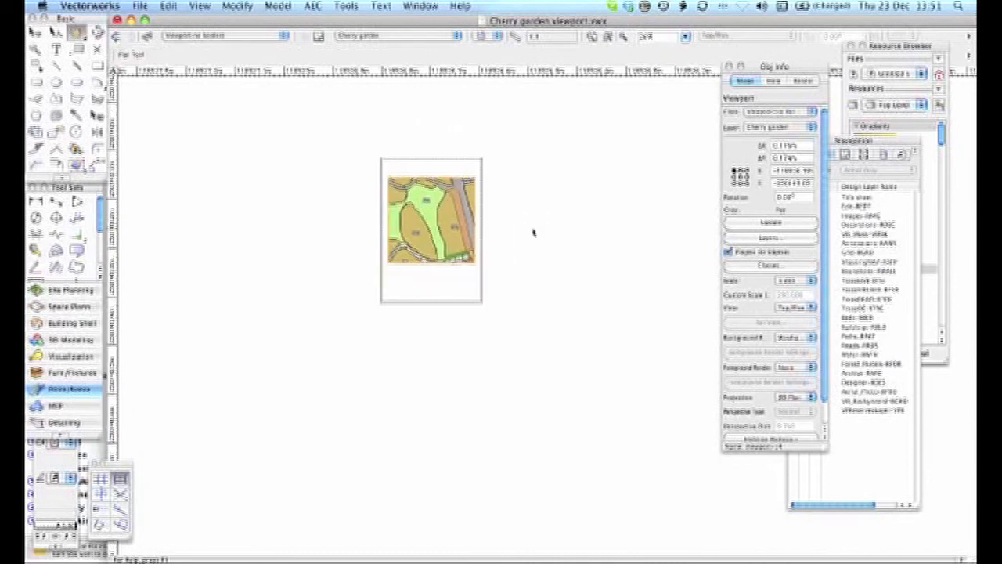
scroll(531, 227, "up", 2)
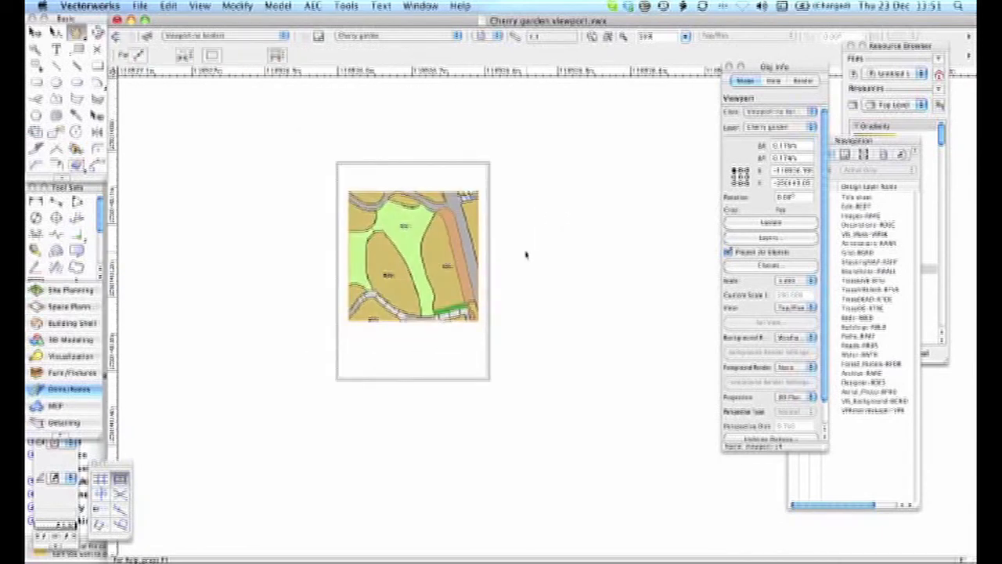
scroll(526, 253, "up", 2)
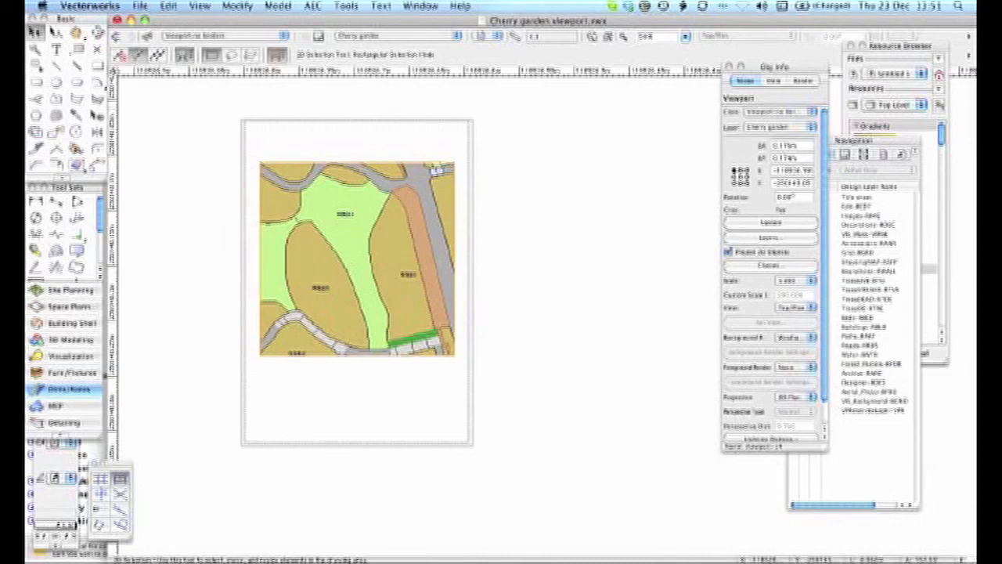